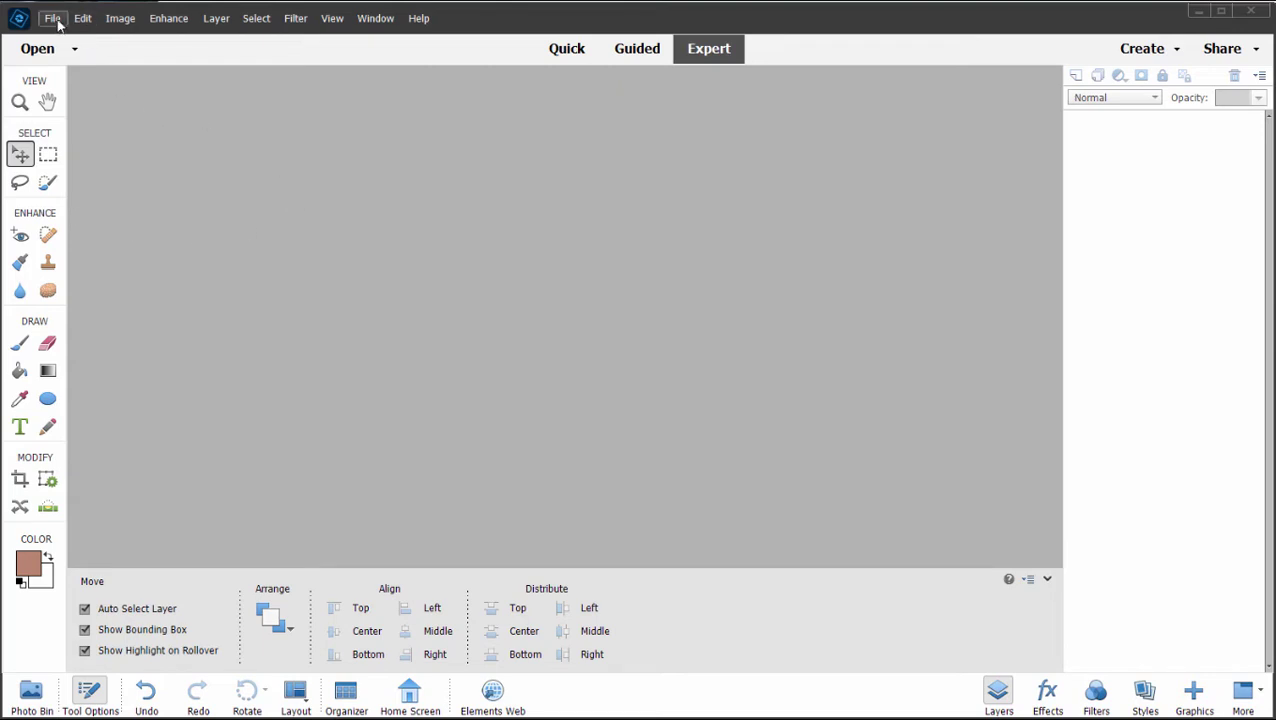
# Step: Open RAW.CR2 from the Samples folder in Camera Raw
pyautogui.click(53, 19)
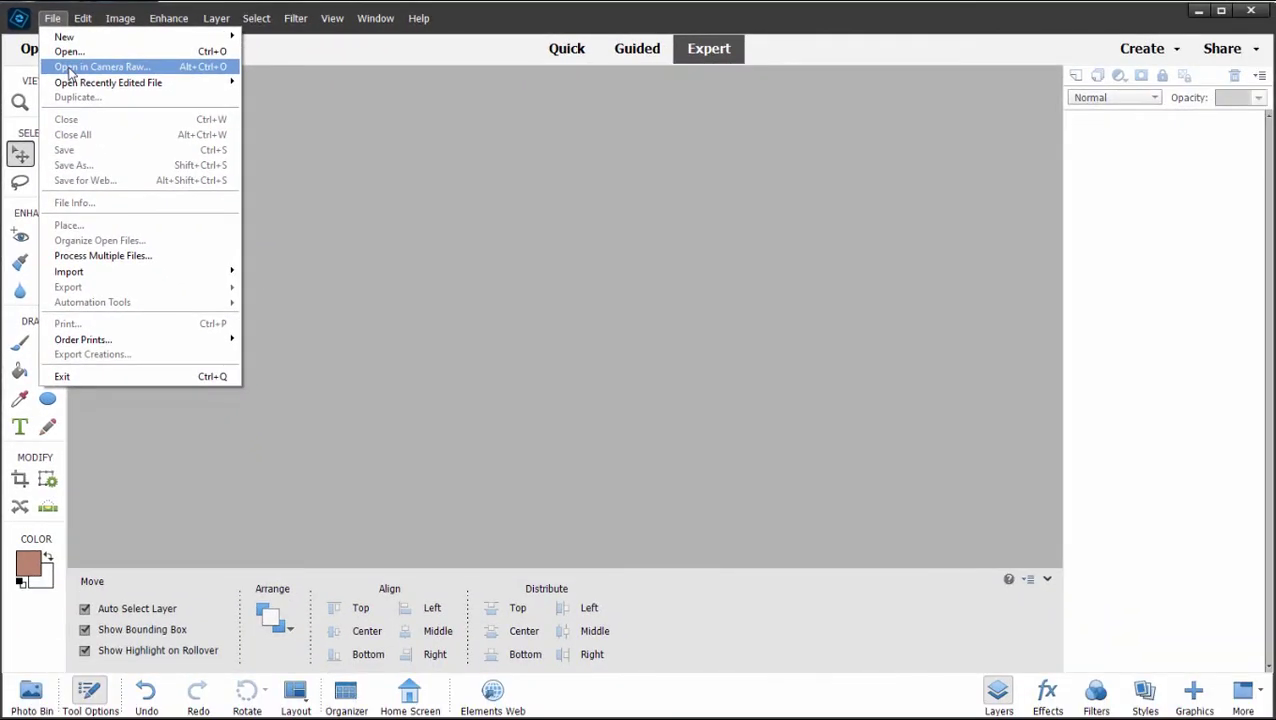
pyautogui.click(70, 67)
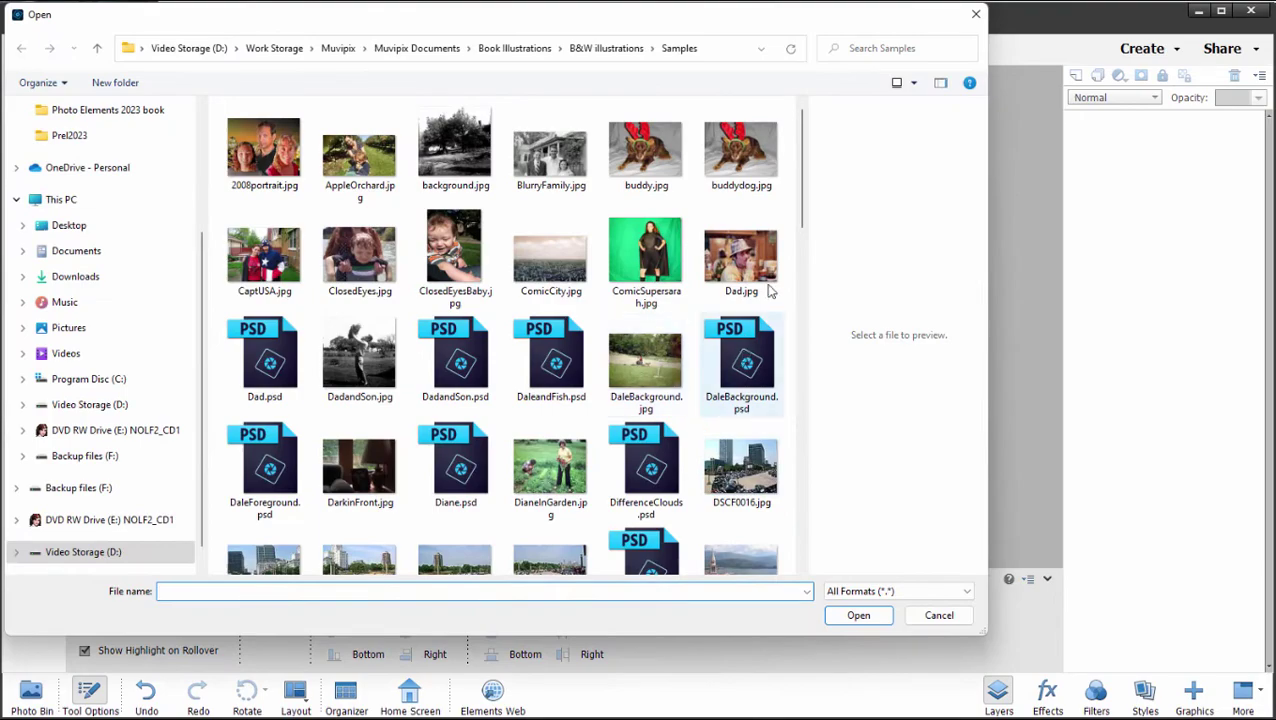
pyautogui.moveTo(803, 185); pyautogui.dragTo(800, 423)
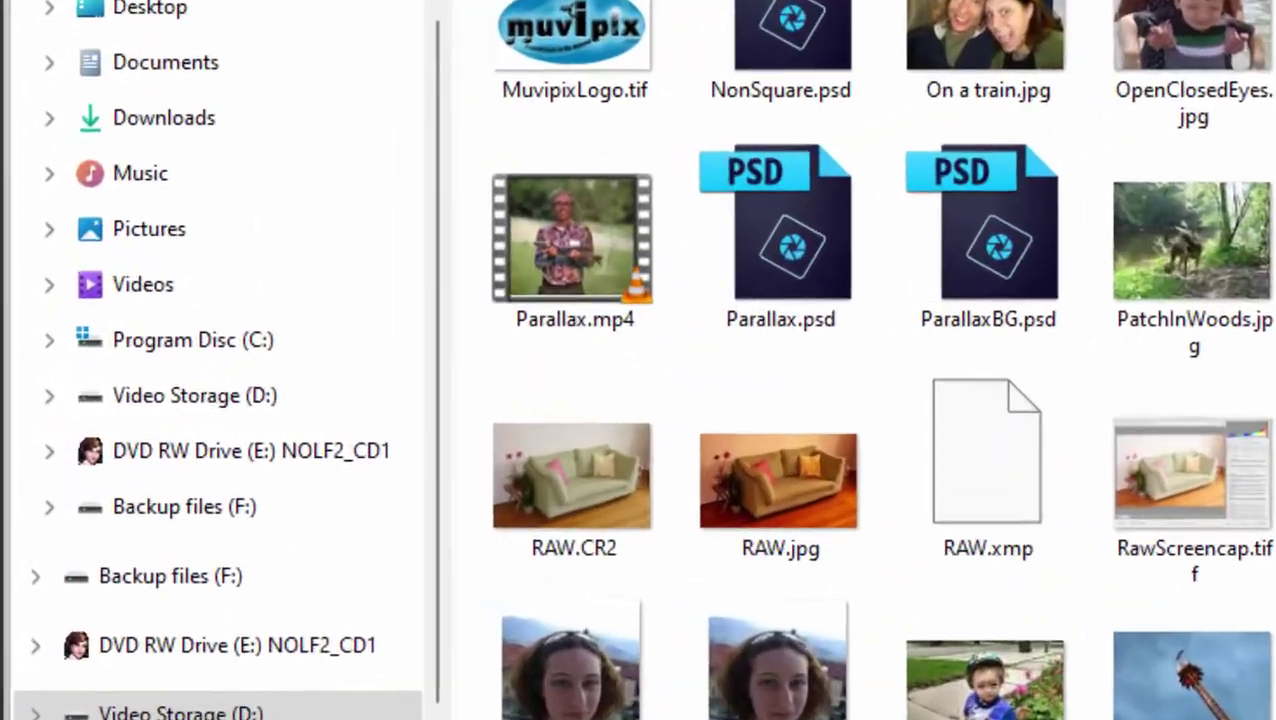
pyautogui.scroll(-5, 880, 360)
pyautogui.scroll(5, 880, 360)
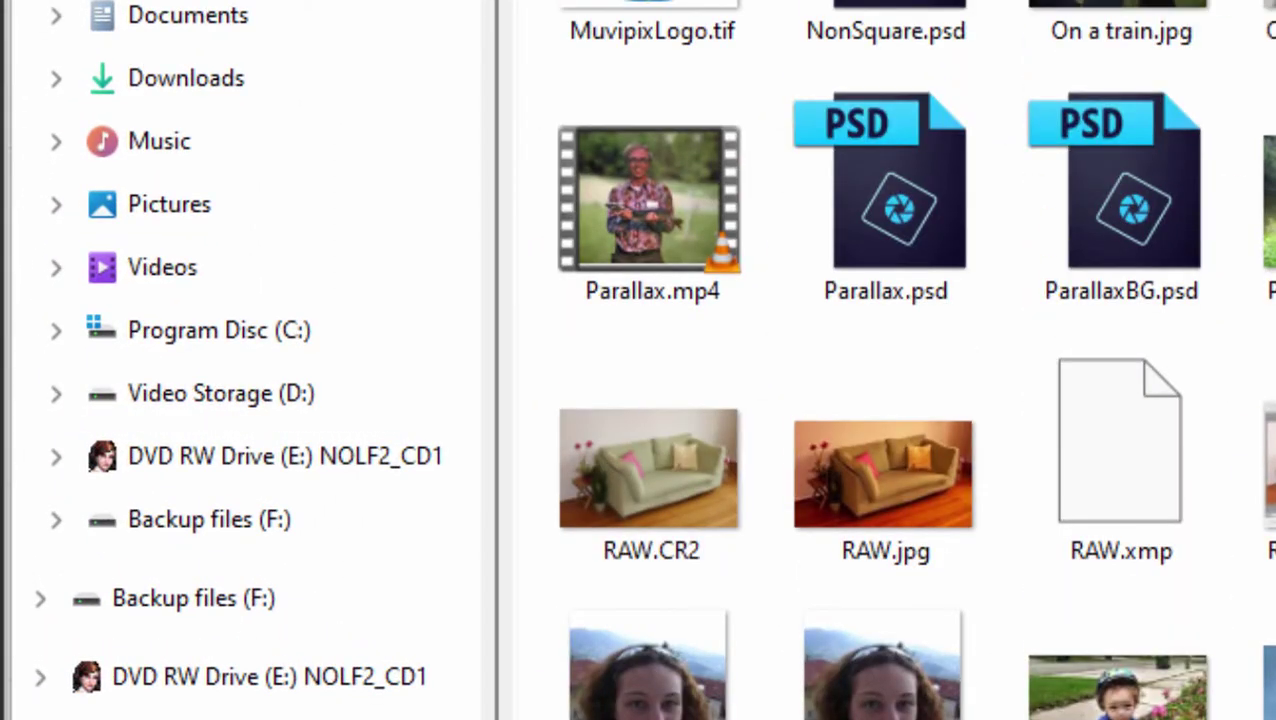
pyautogui.click(649, 468)
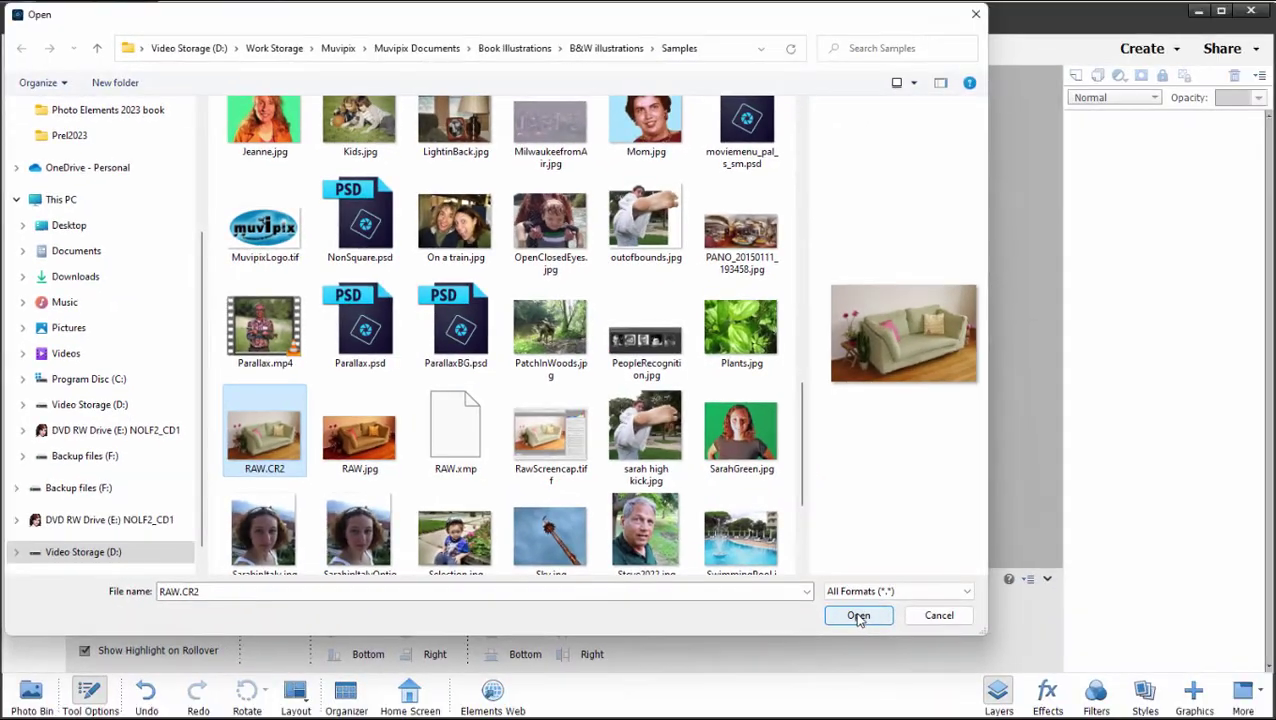
pyautogui.click(851, 612)
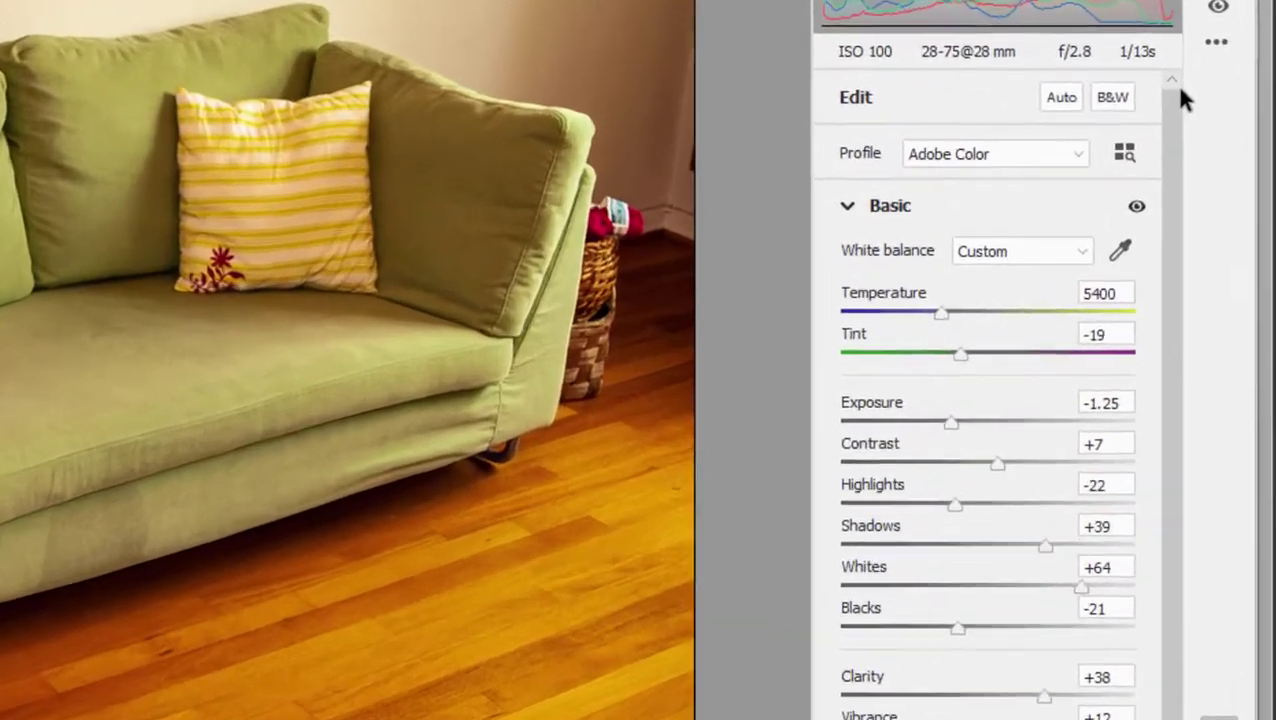
# Step: Set the white balance temperature to 5000, and sample the white label on the yarn in the basket as the neutral reference
pyautogui.moveTo(1173, 104); pyautogui.dragTo(1165, 239)
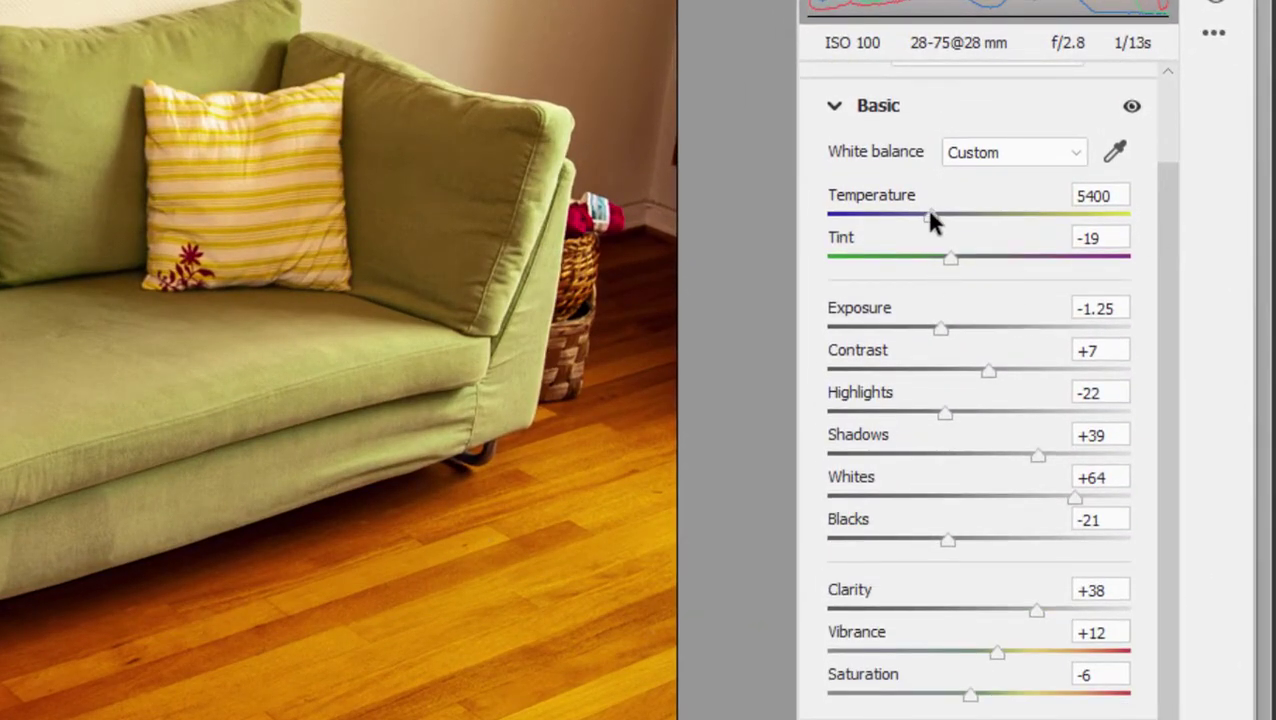
pyautogui.moveTo(929, 214)
pyautogui.mouseDown()
pyautogui.moveTo(1000, 212)
pyautogui.moveTo(918, 216)
pyautogui.mouseUp()
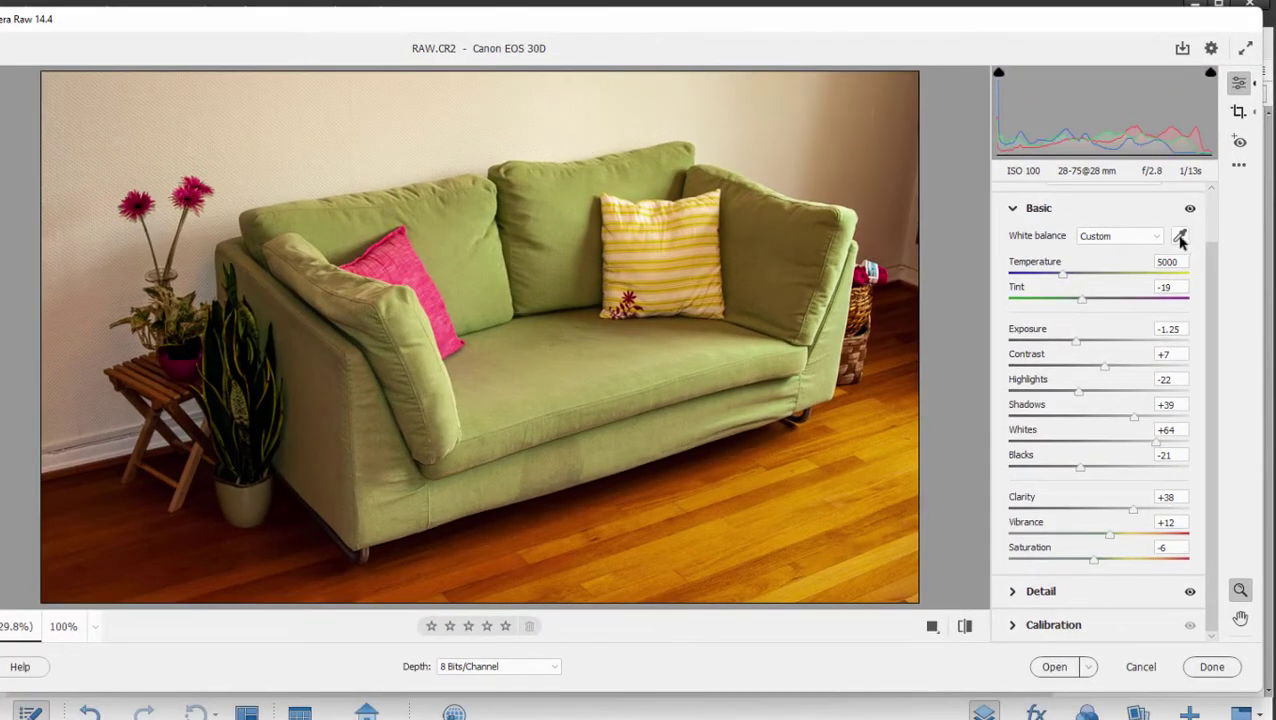
pyautogui.click(1180, 238)
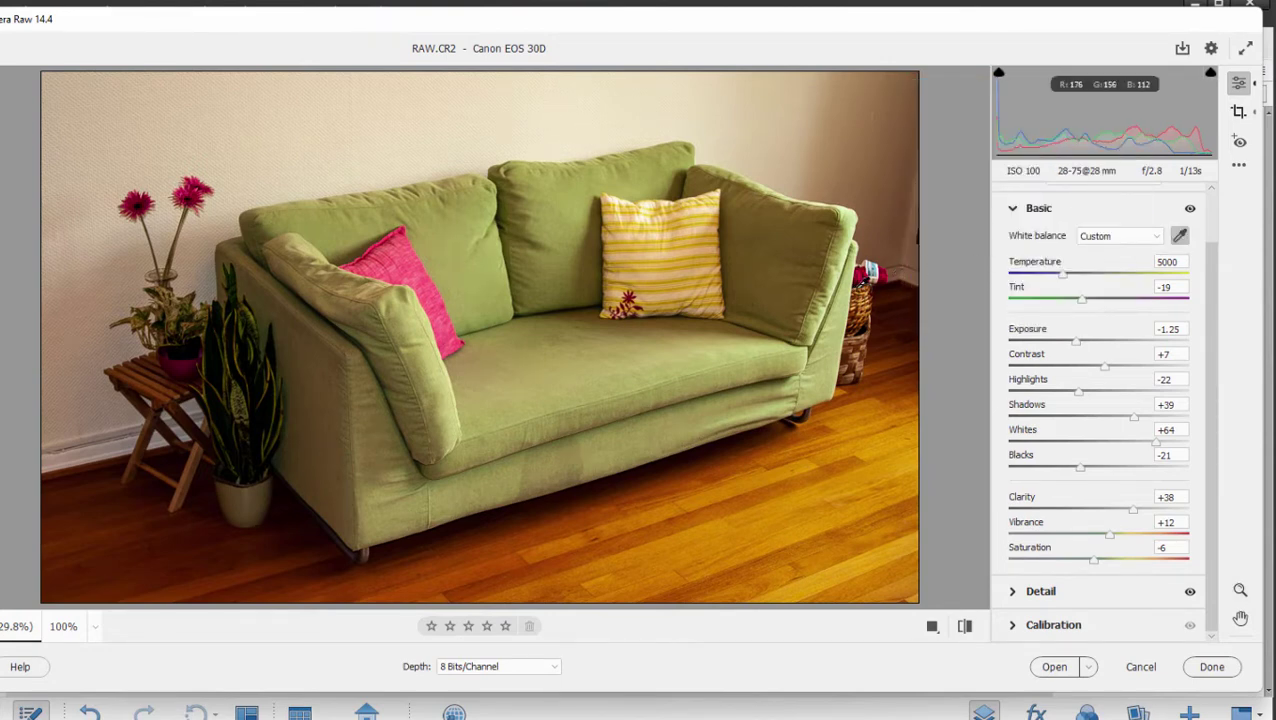
pyautogui.click(872, 276)
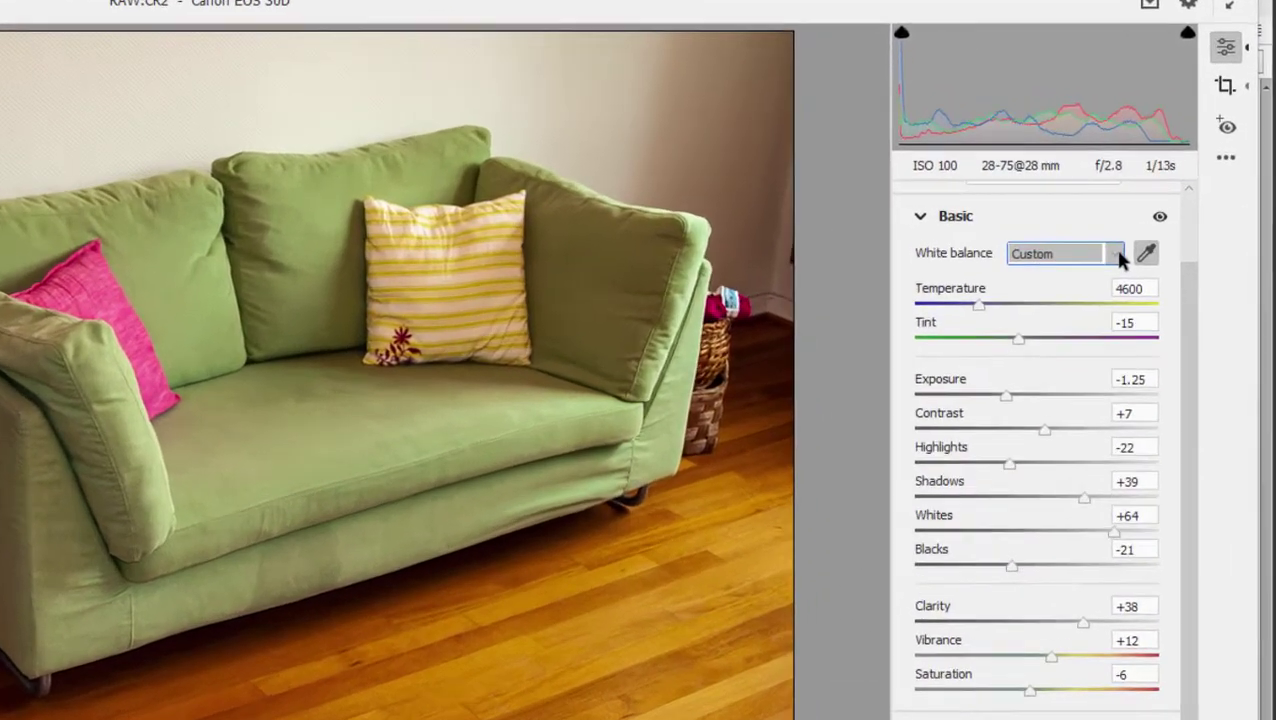
# Step: Set the photo's white balance to the Auto preset
pyautogui.click(1158, 237)
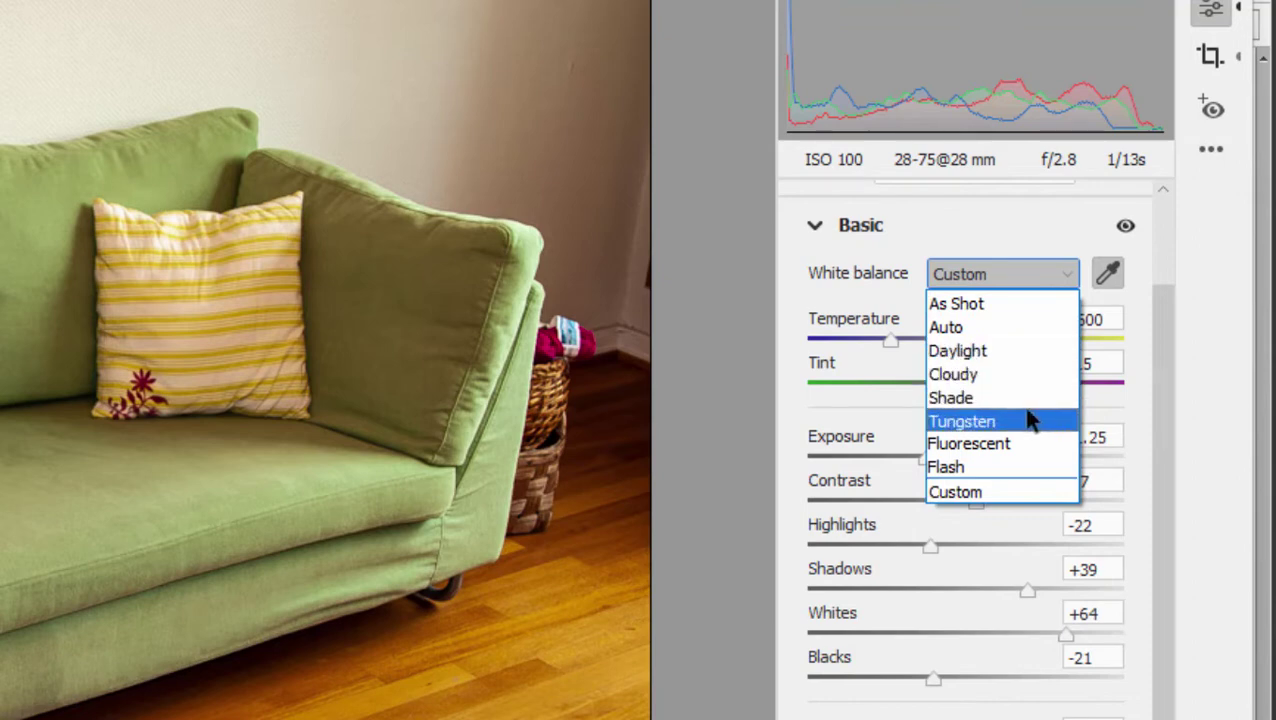
pyautogui.click(1019, 214)
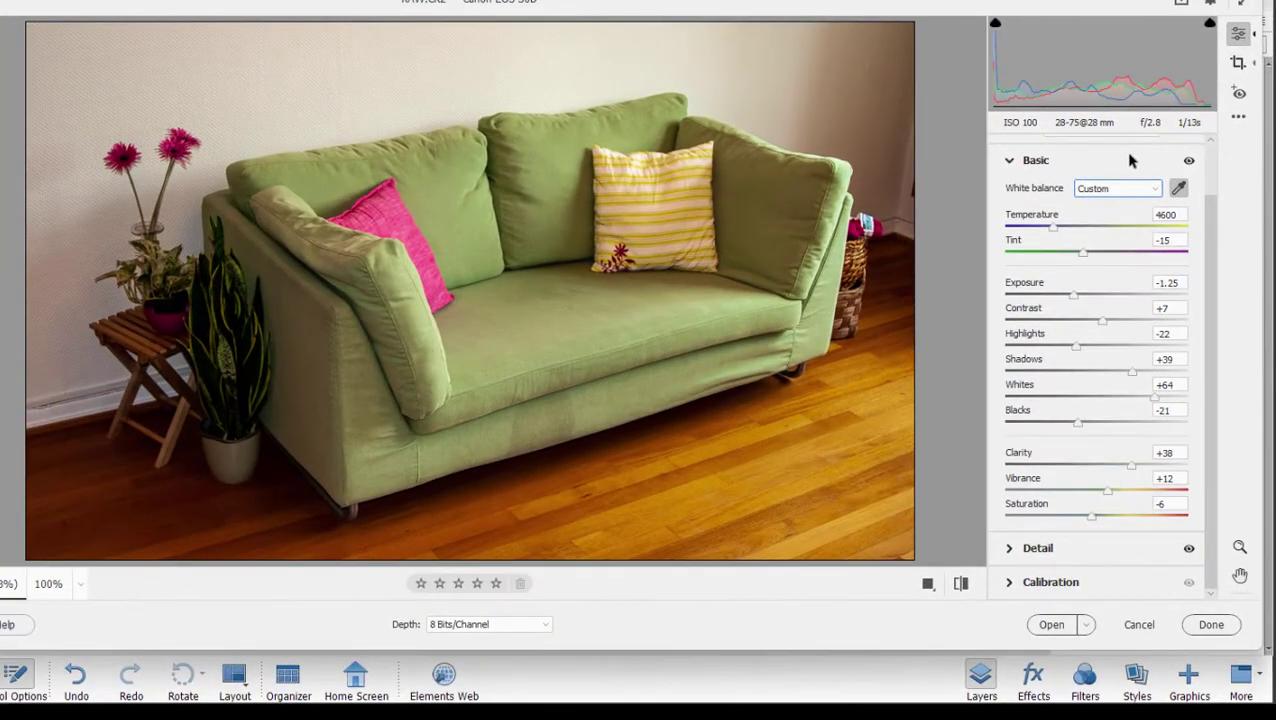
pyautogui.click(1134, 193)
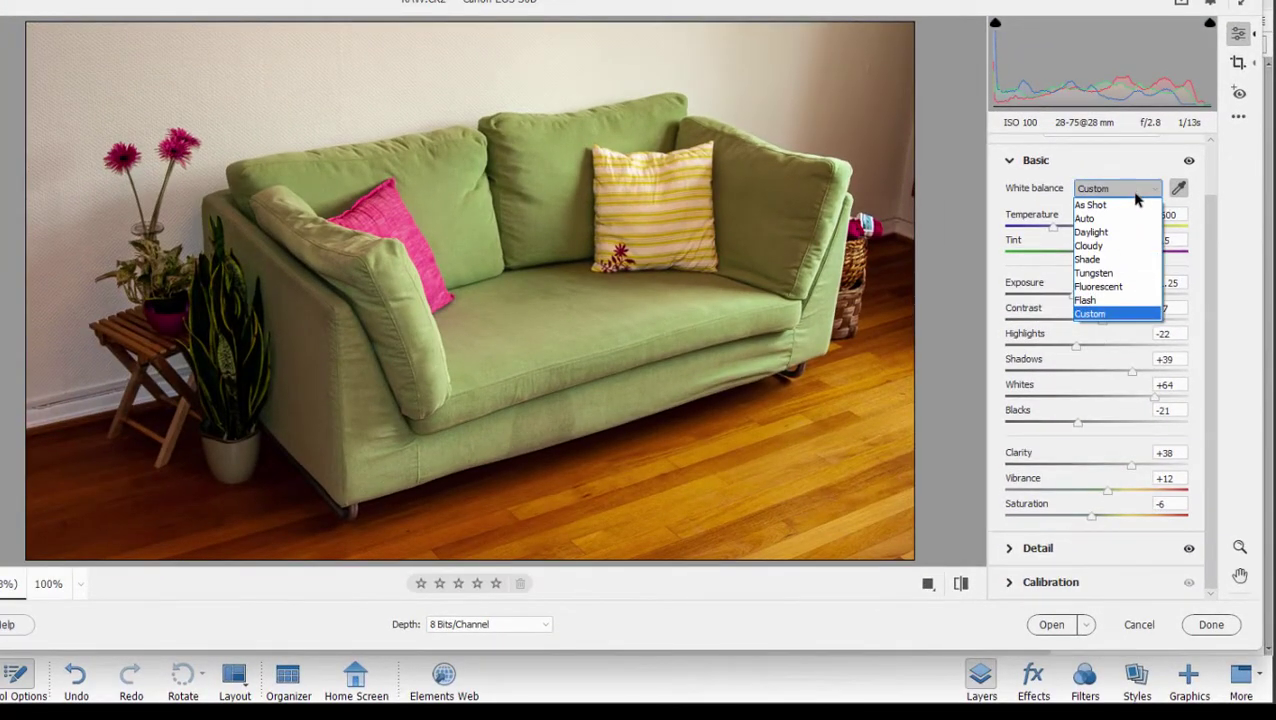
pyautogui.click(1115, 222)
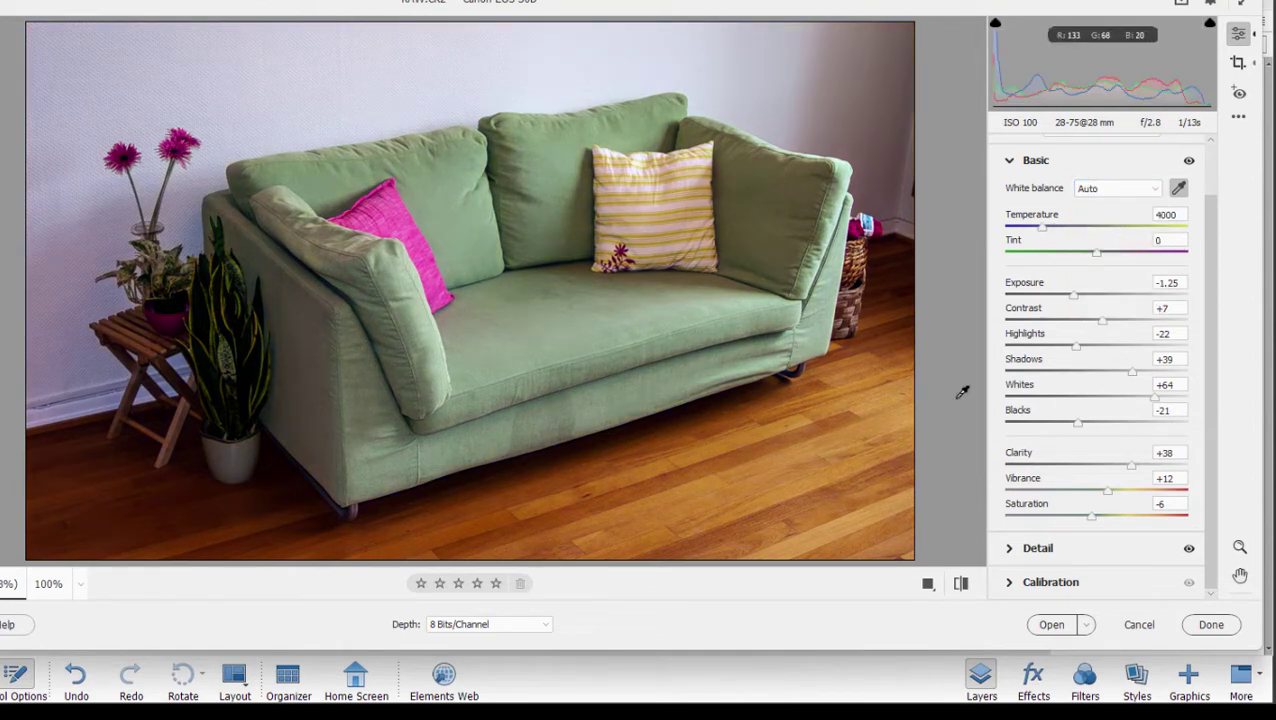
# Step: Review the Detail, Crop and Red Eye settings and return to the Edit adjustments
pyautogui.click(1008, 548)
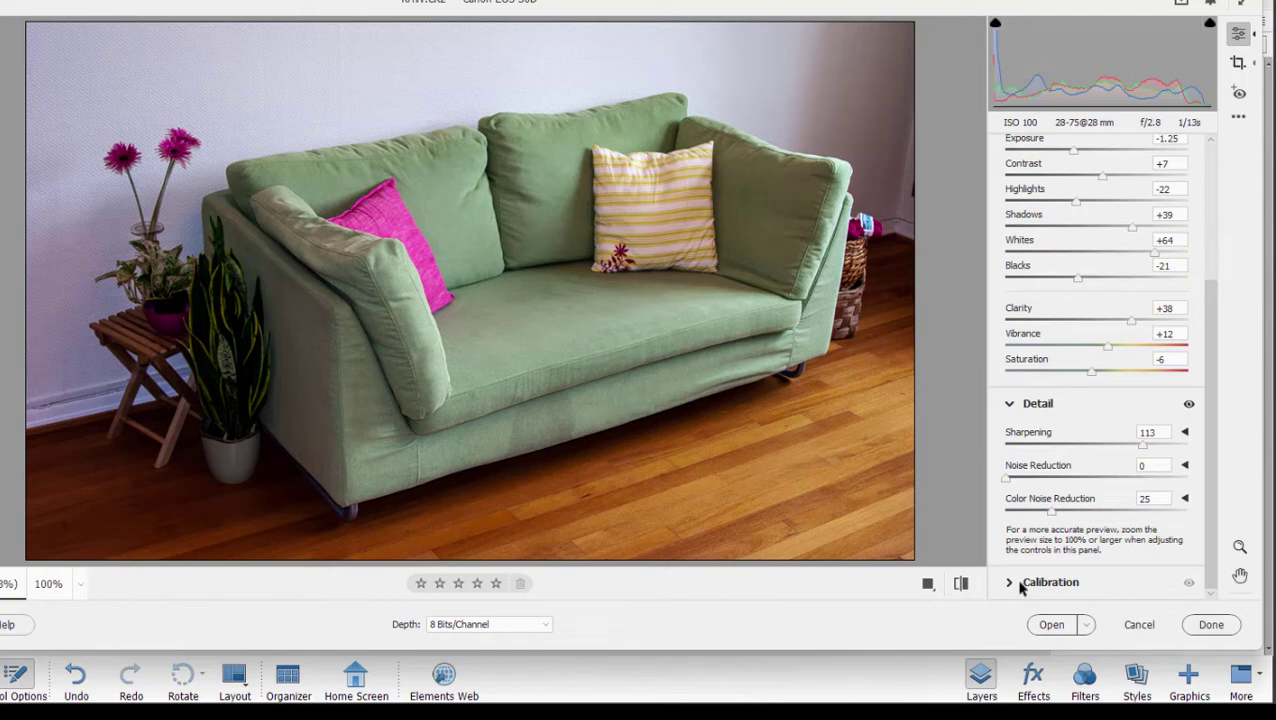
pyautogui.scroll(5, 1002, 580)
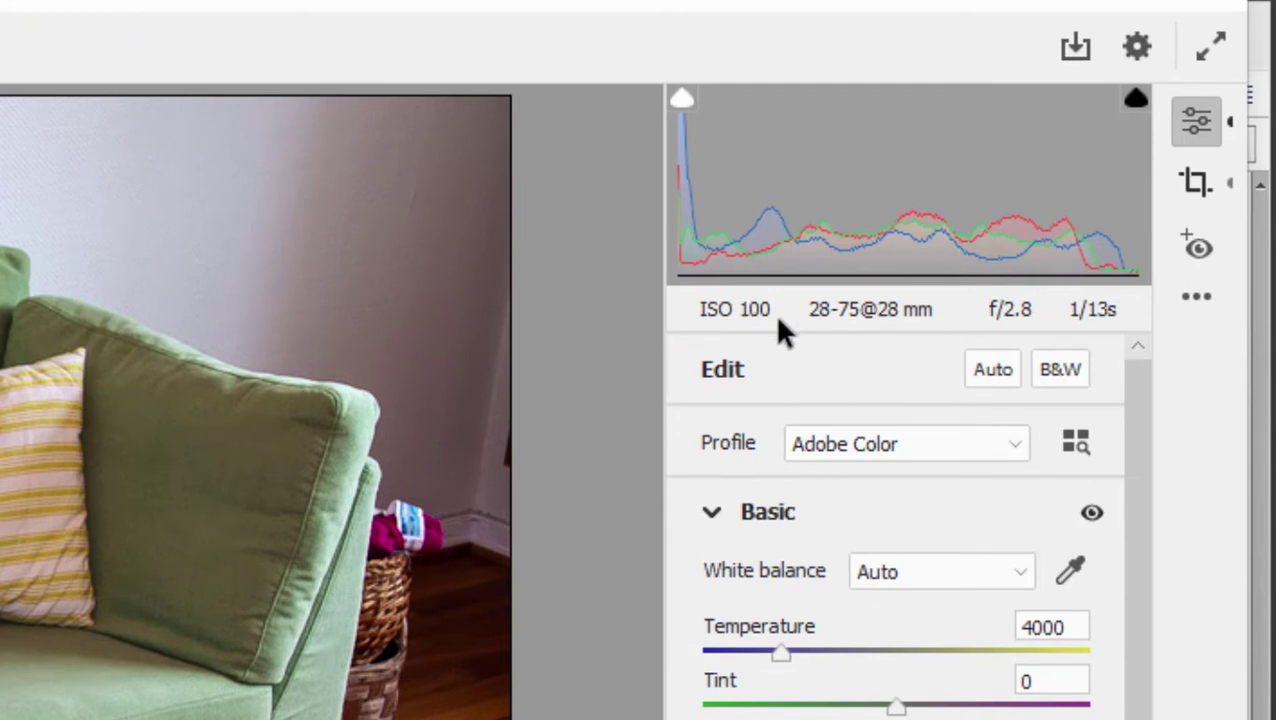
pyautogui.click(1198, 182)
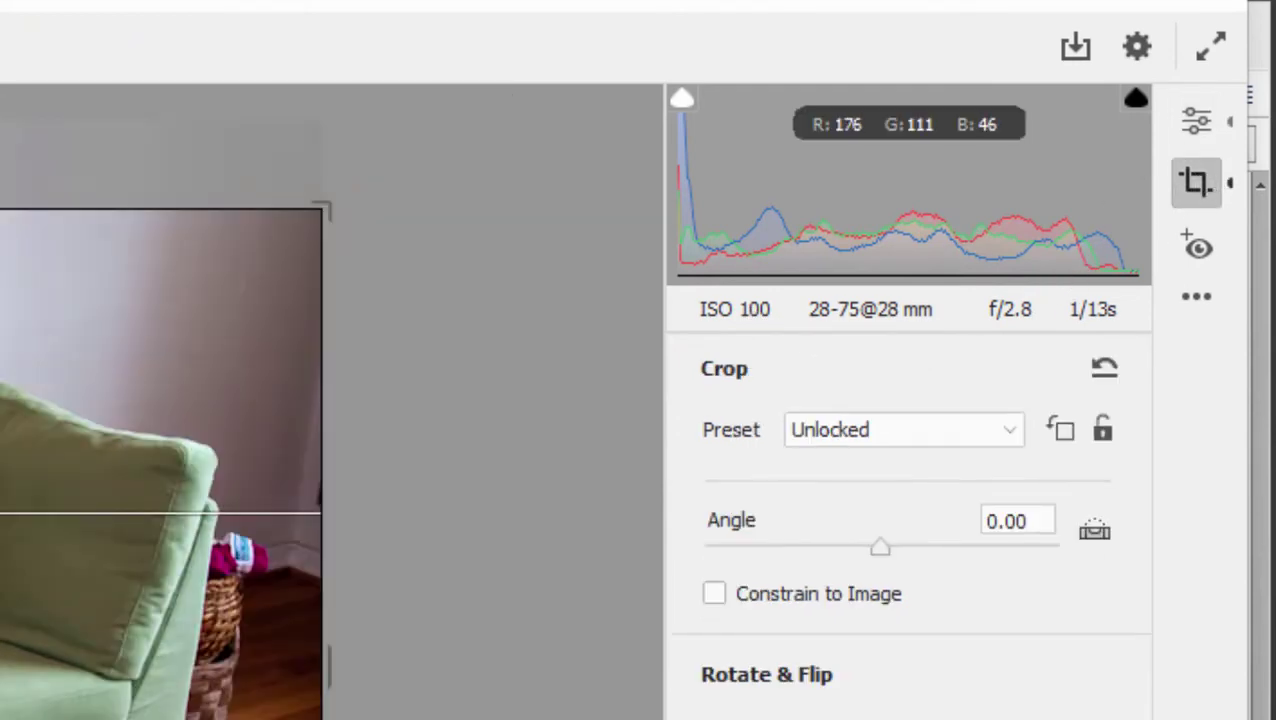
pyautogui.click(1200, 248)
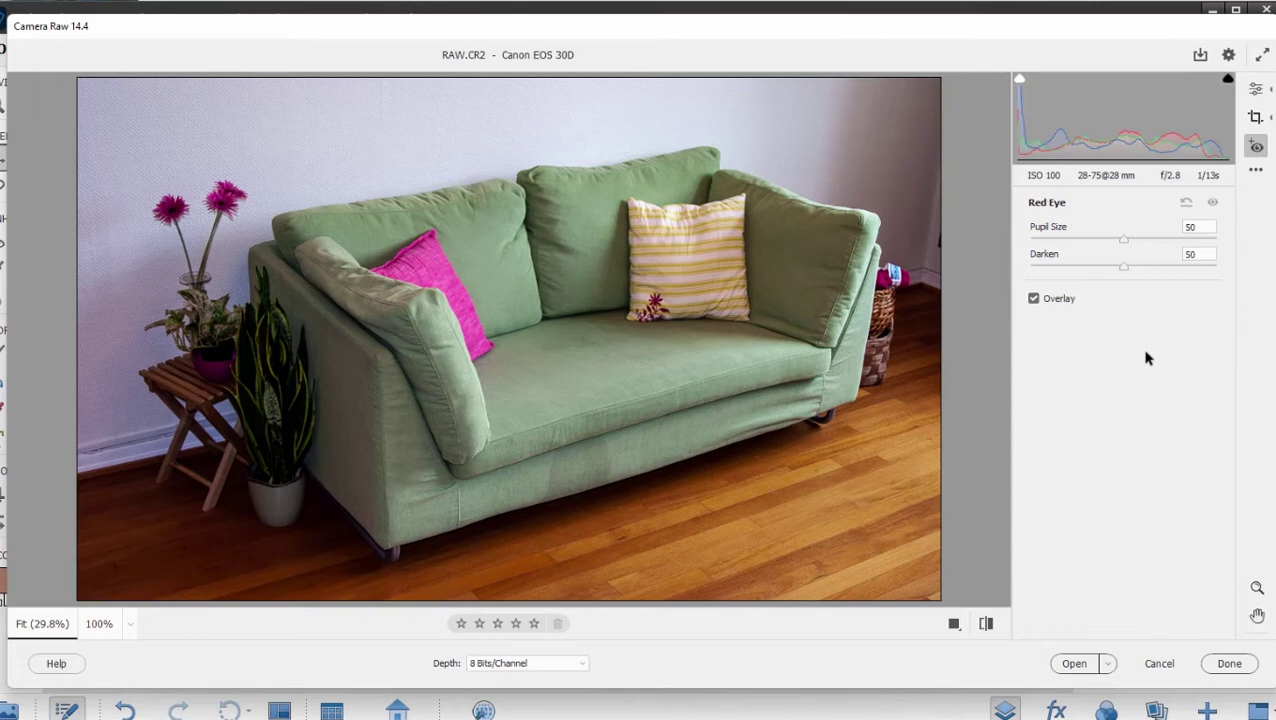
pyautogui.press('e')
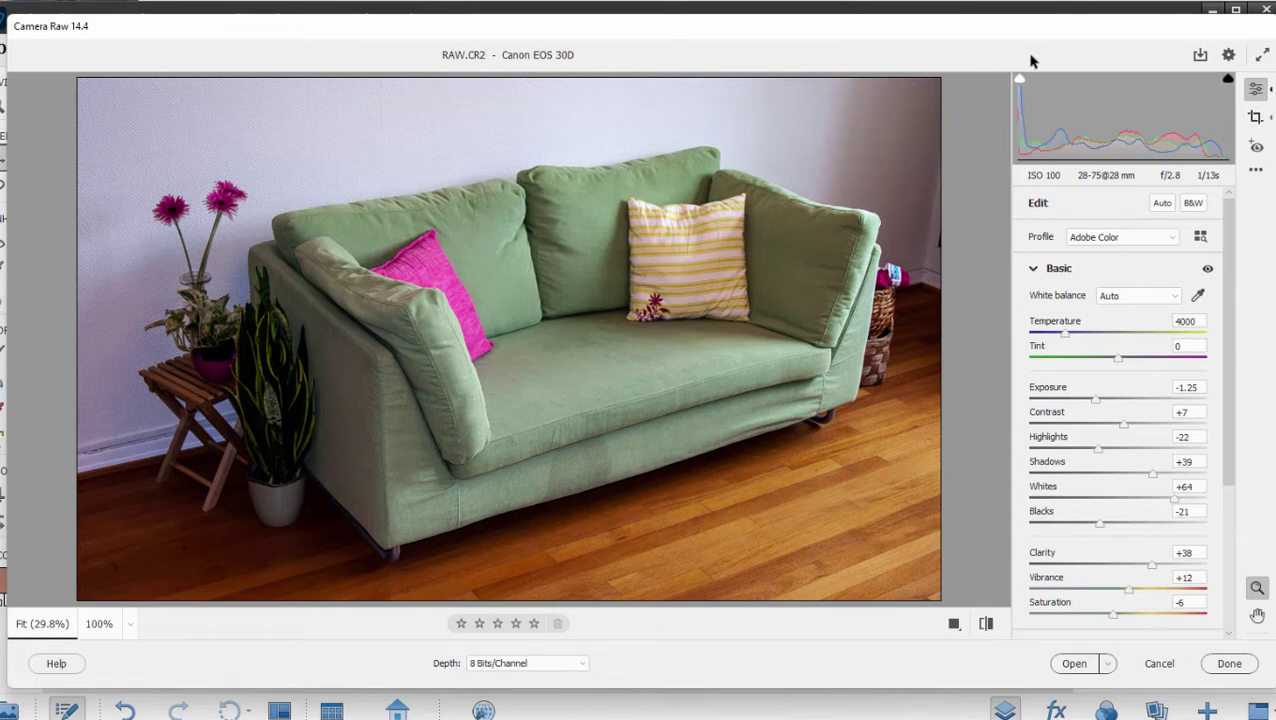
# Step: Crop the photo to its upper-left part with the flowers and one sofa arm, and save the raw settings without opening the image
pyautogui.click(1255, 118)
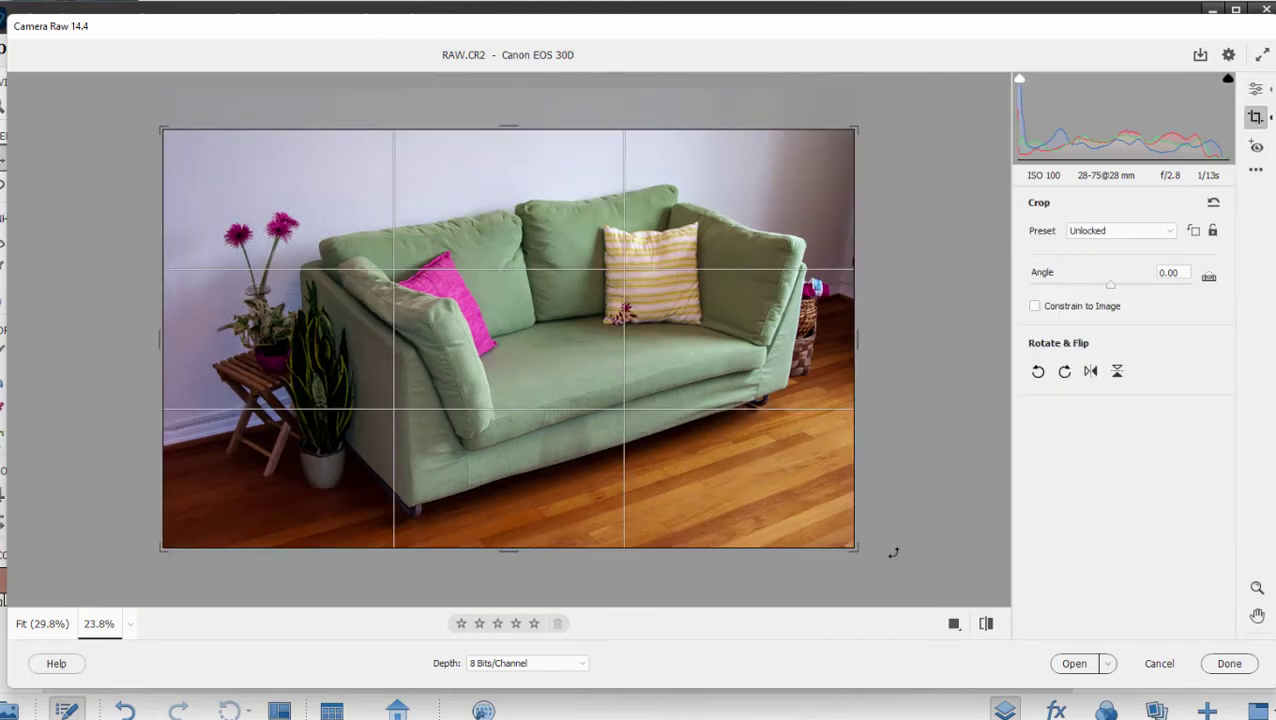
pyautogui.moveTo(855, 548); pyautogui.dragTo(649, 441)
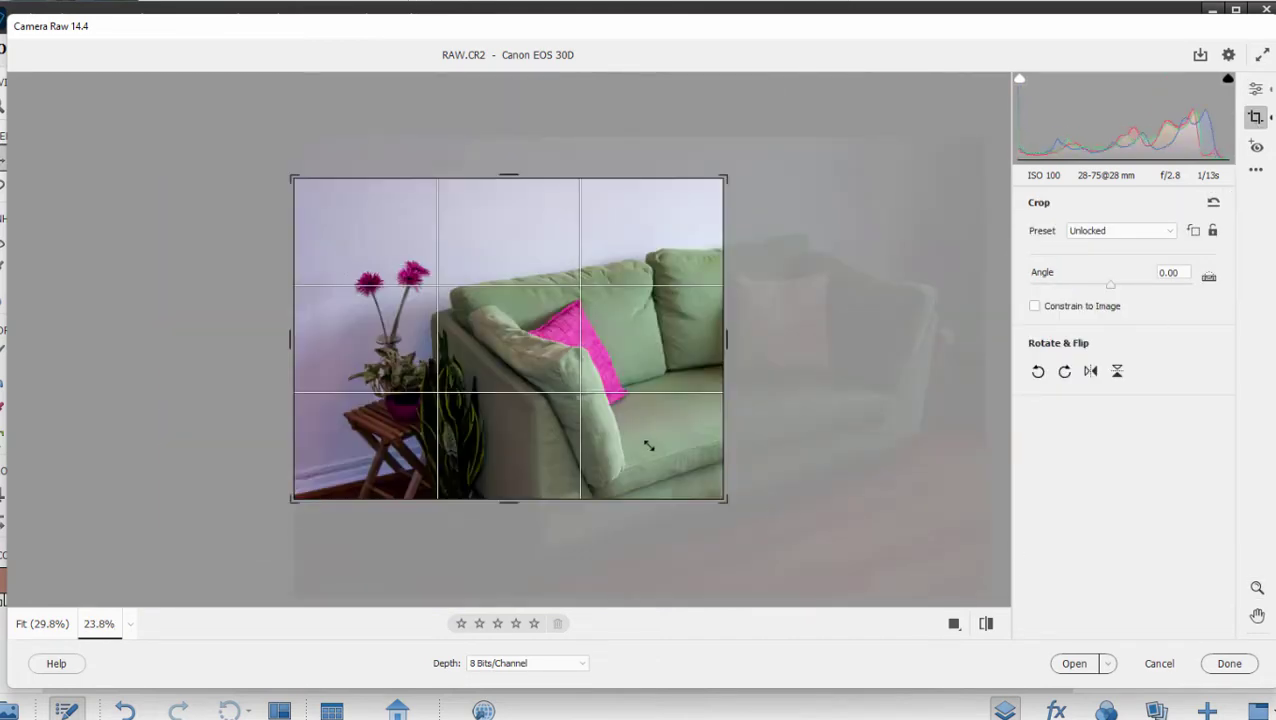
pyautogui.click(1228, 663)
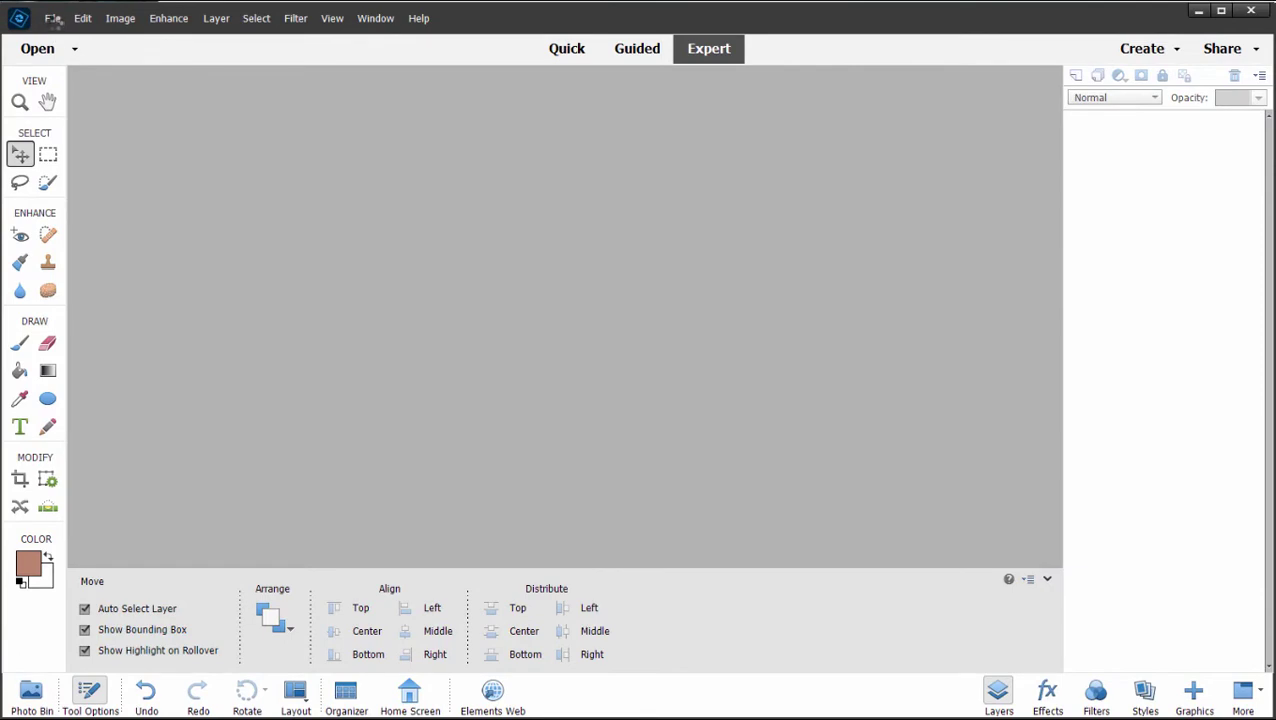
# Step: Reopen RAW.CR2 from the Samples folder in Camera Raw
pyautogui.click(52, 19)
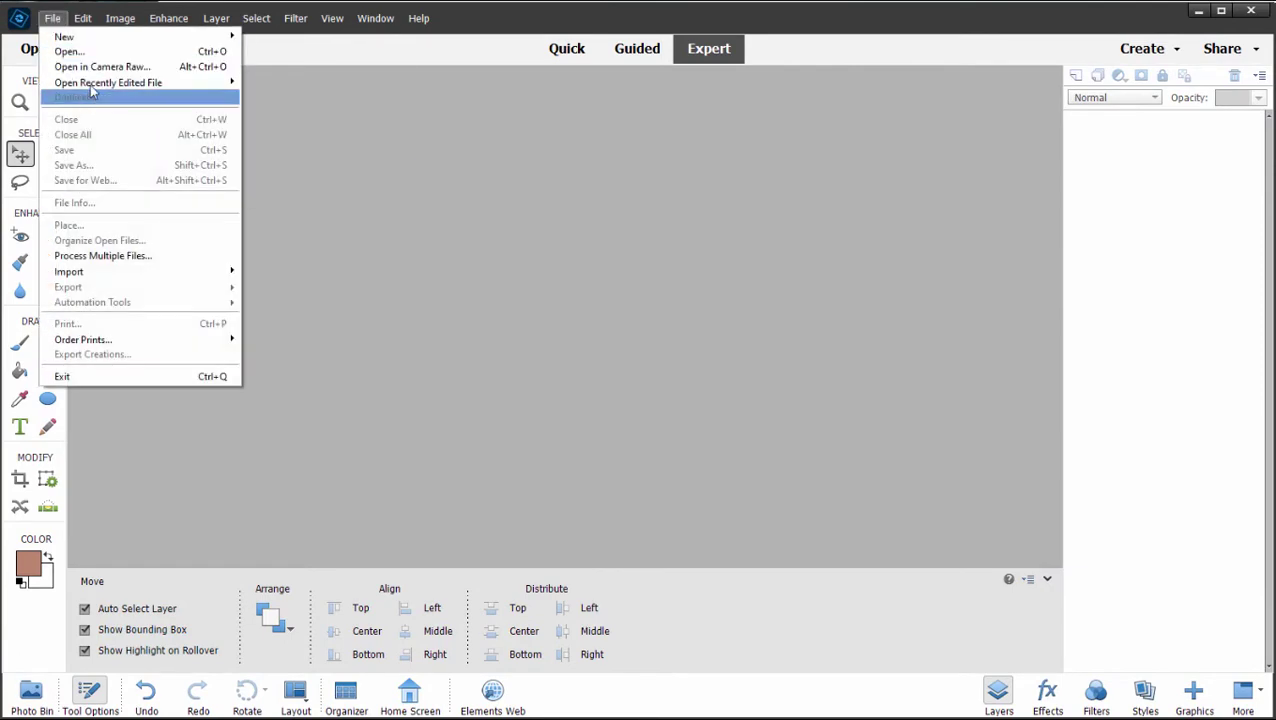
pyautogui.click(69, 51)
pyautogui.scroll(-1, 800, 278)
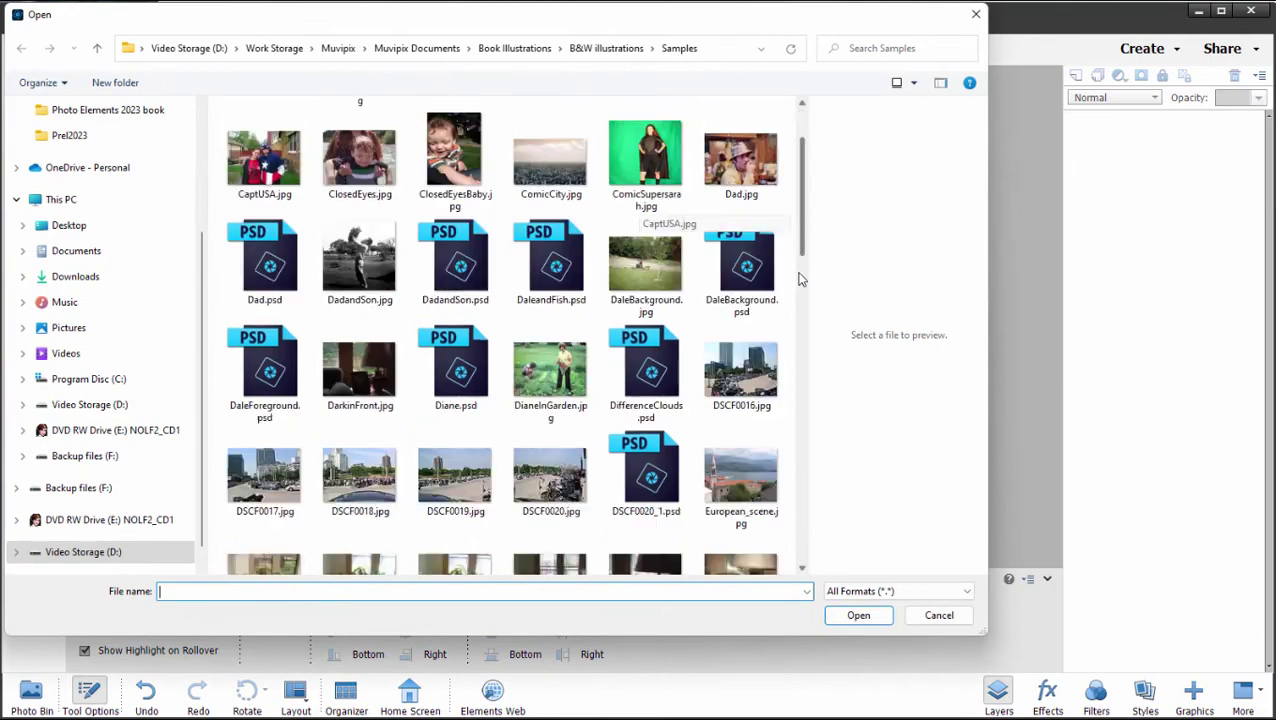
pyautogui.moveTo(800, 278); pyautogui.dragTo(817, 484)
pyautogui.click(264, 470)
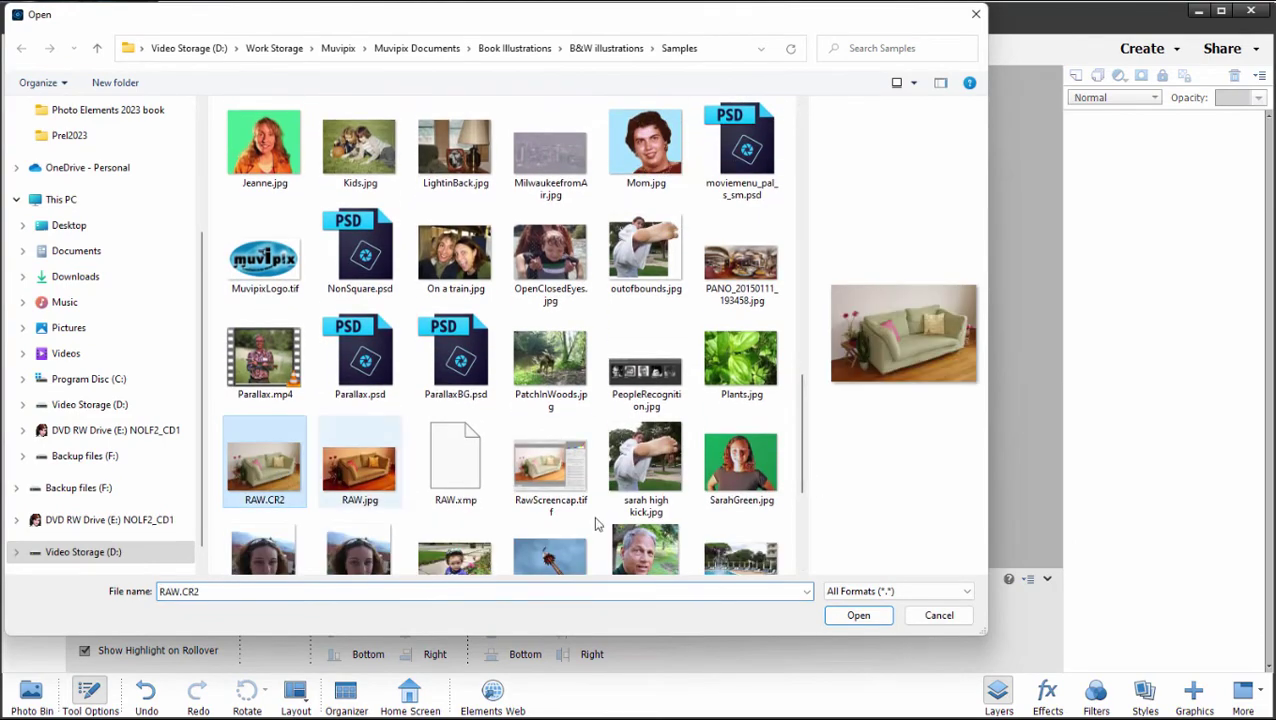
pyautogui.click(845, 614)
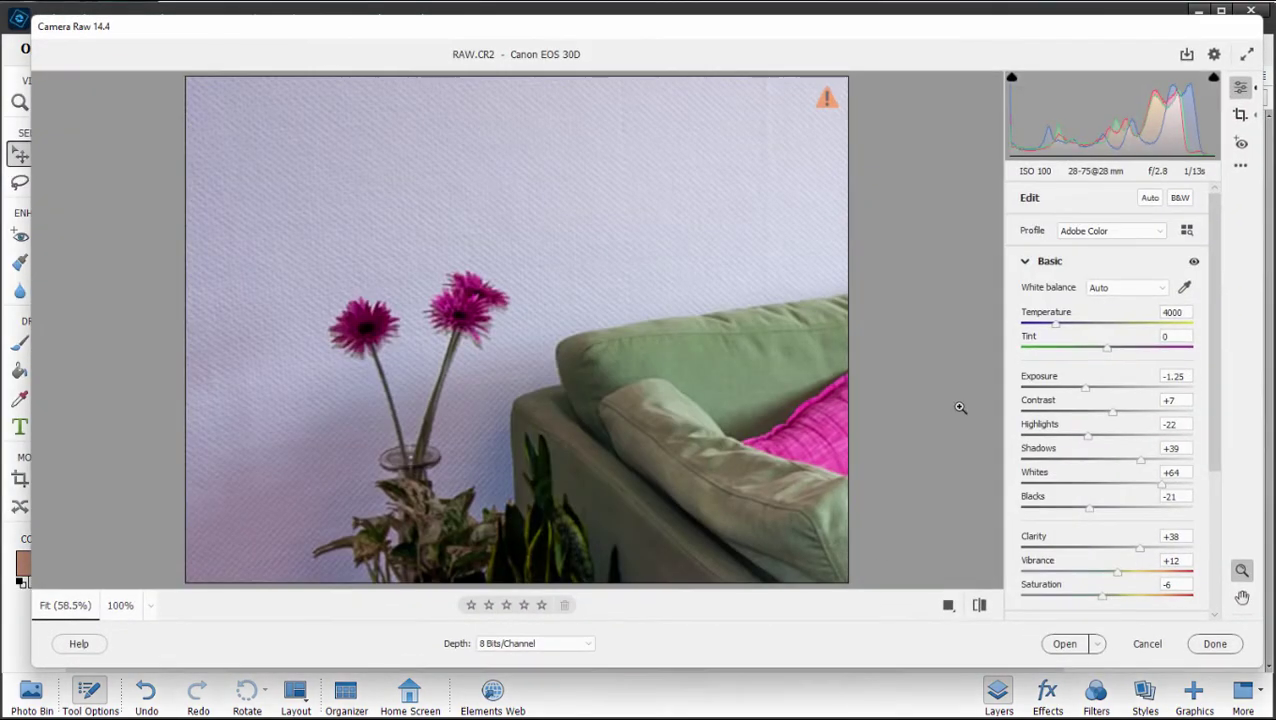
# Step: Extend the crop back out to the full frame and open the photo in the Expert editor
pyautogui.click(1240, 115)
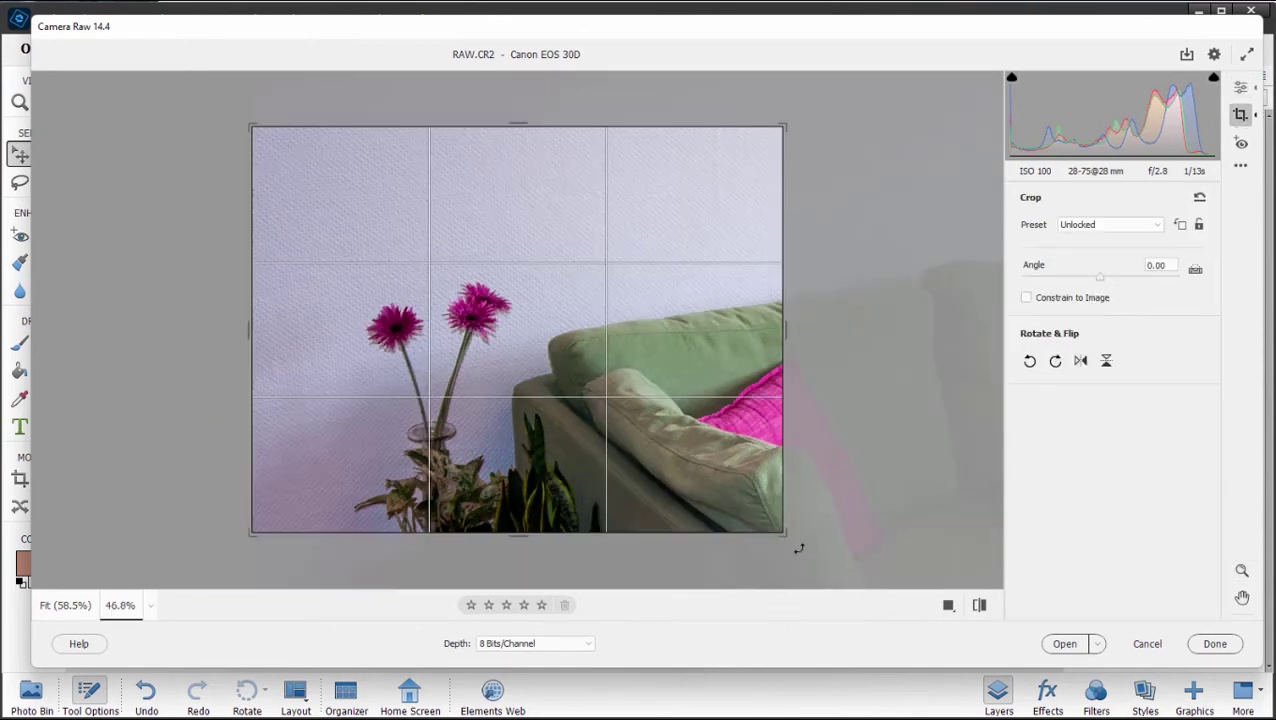
pyautogui.moveTo(799, 548); pyautogui.dragTo(998, 600)
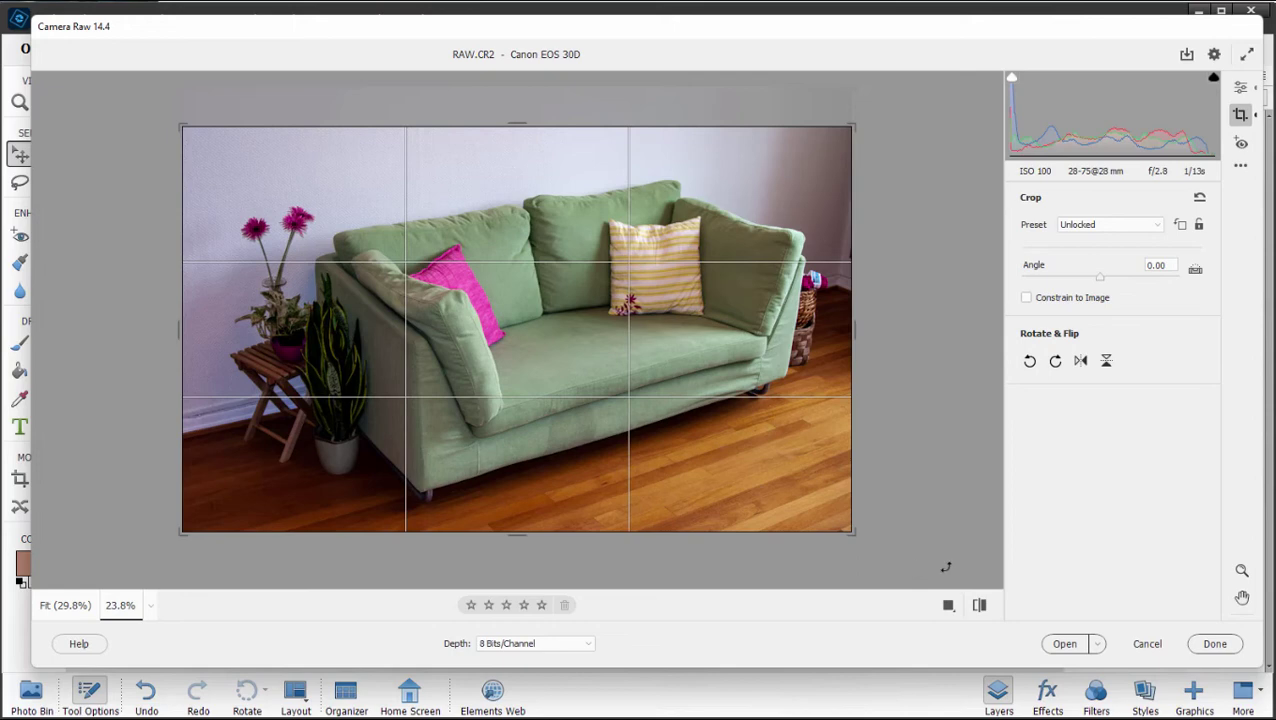
pyautogui.click(1068, 647)
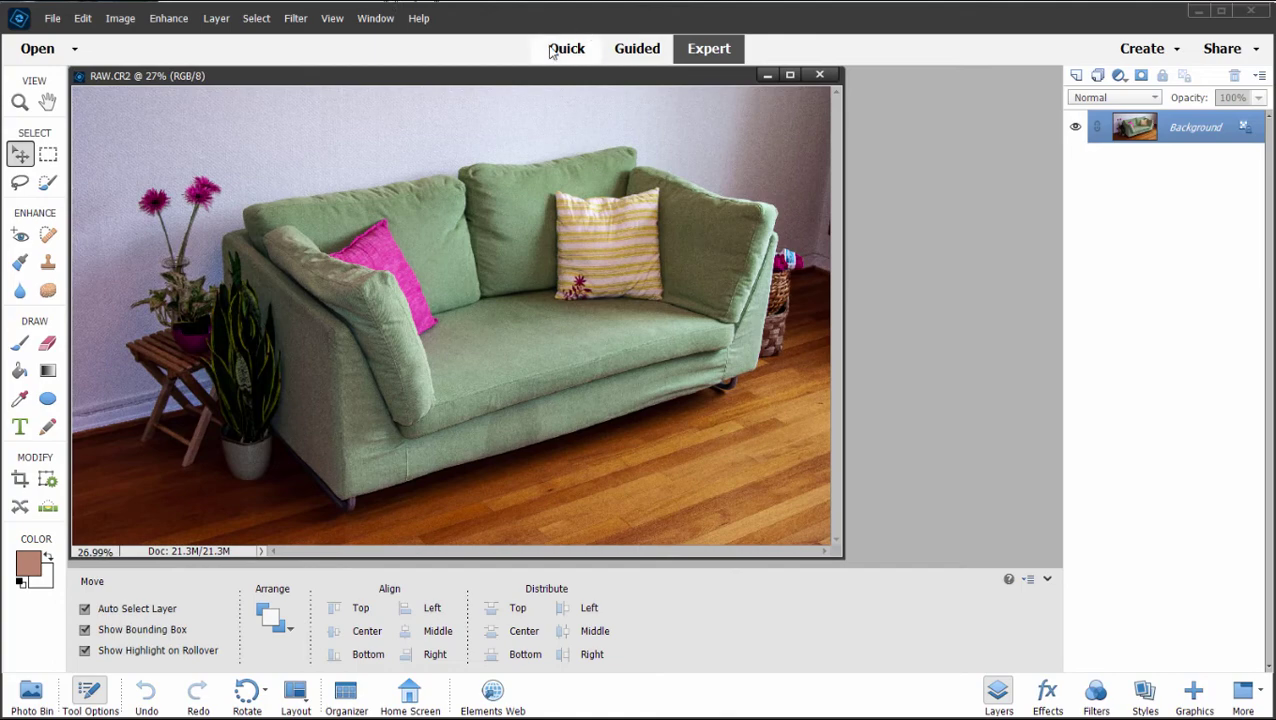
# Step: Examine the file formats offered for saving the photo and close the save dialog without saving
pyautogui.click(53, 19)
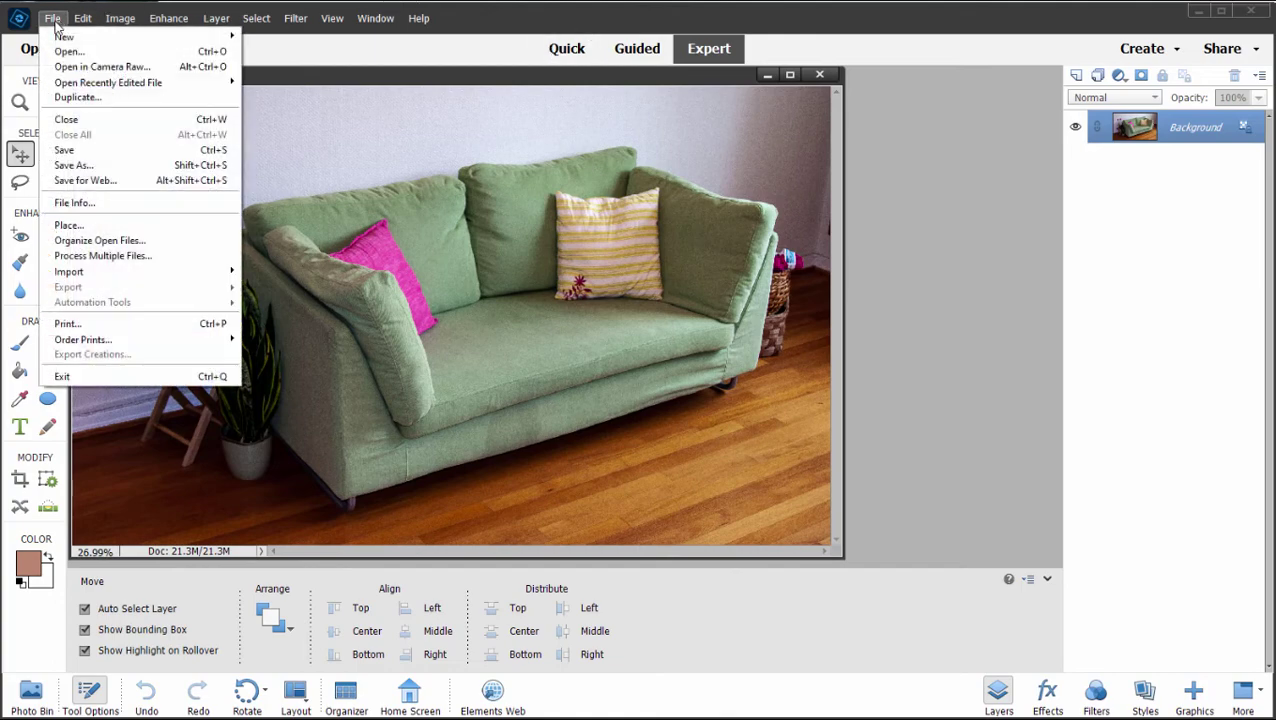
pyautogui.click(73, 165)
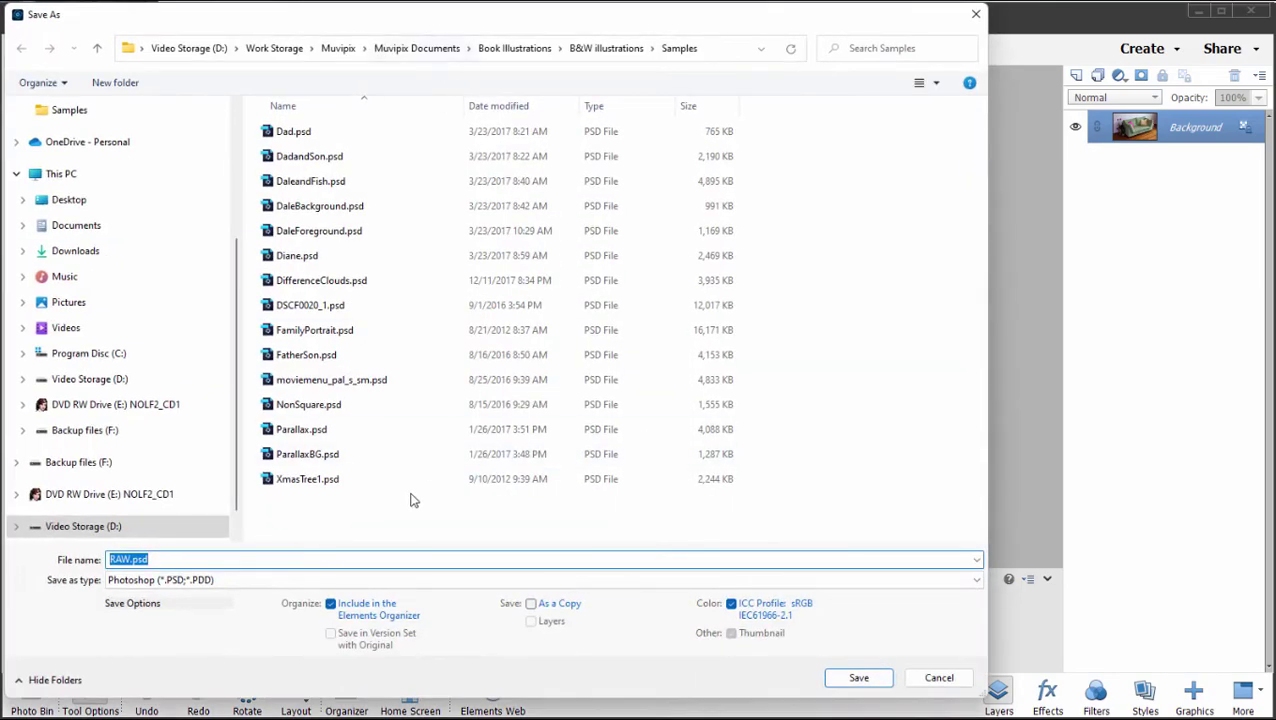
pyautogui.click(760, 580)
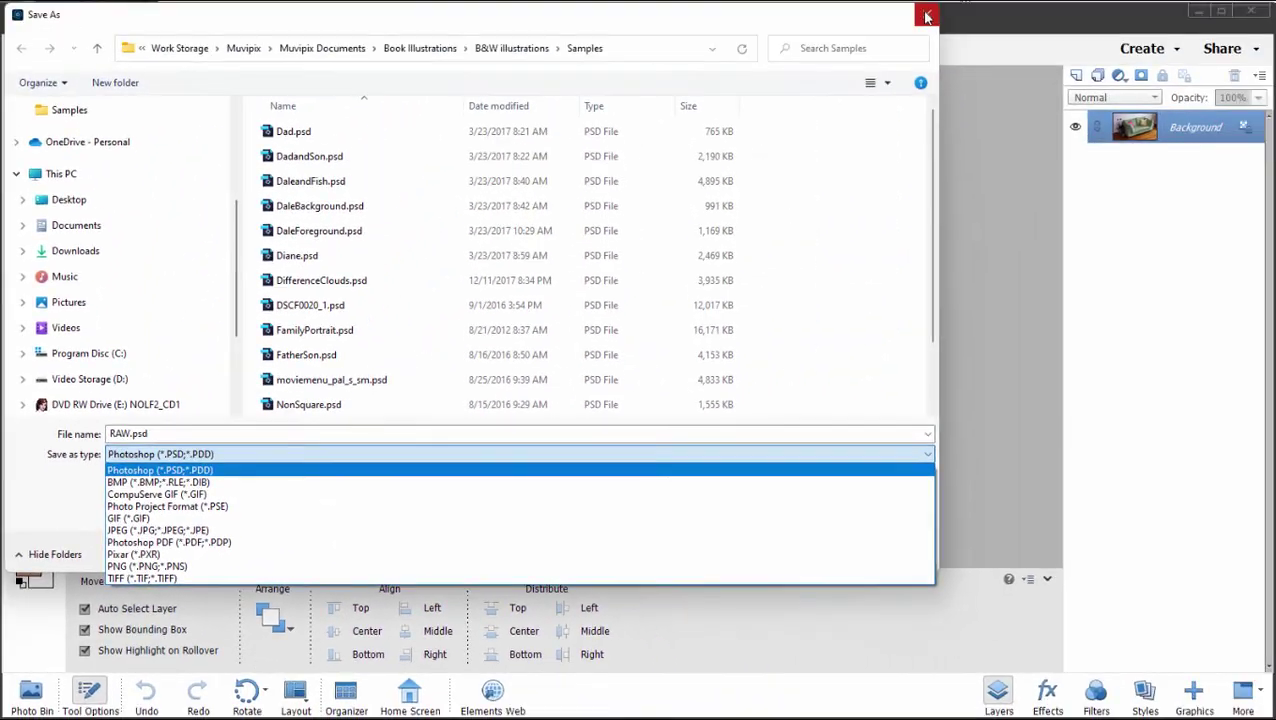
pyautogui.click(926, 17)
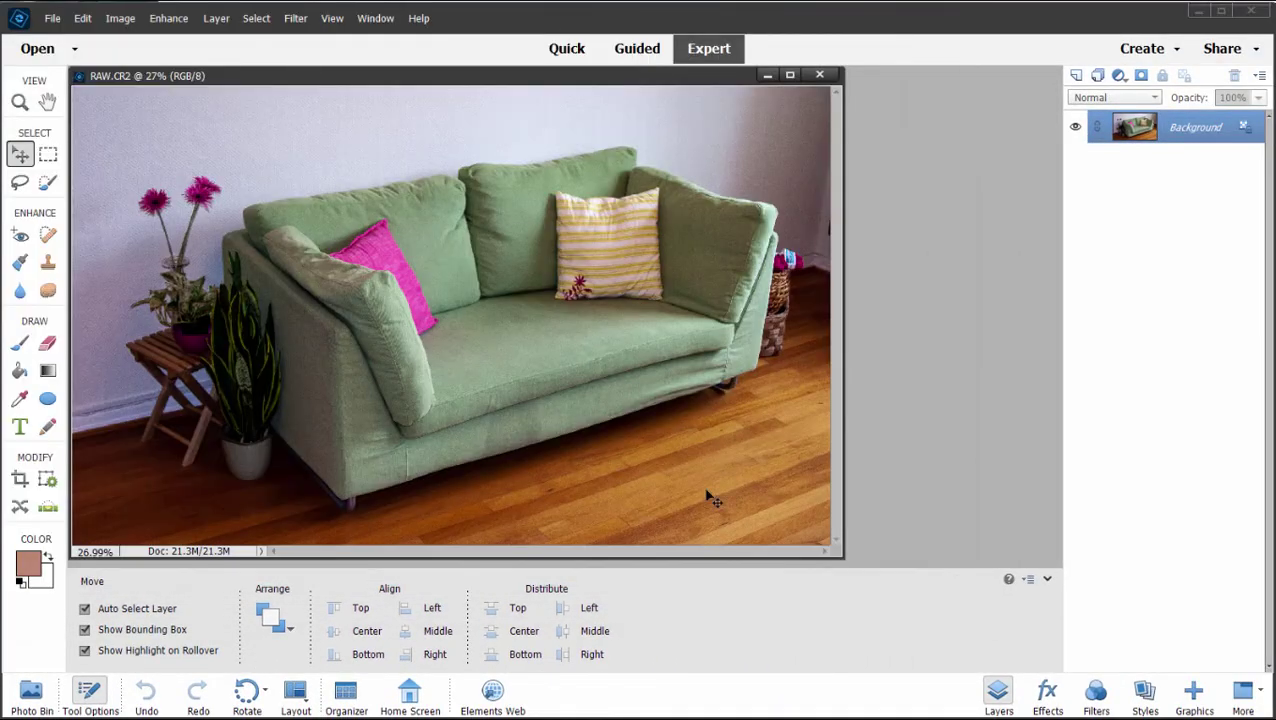